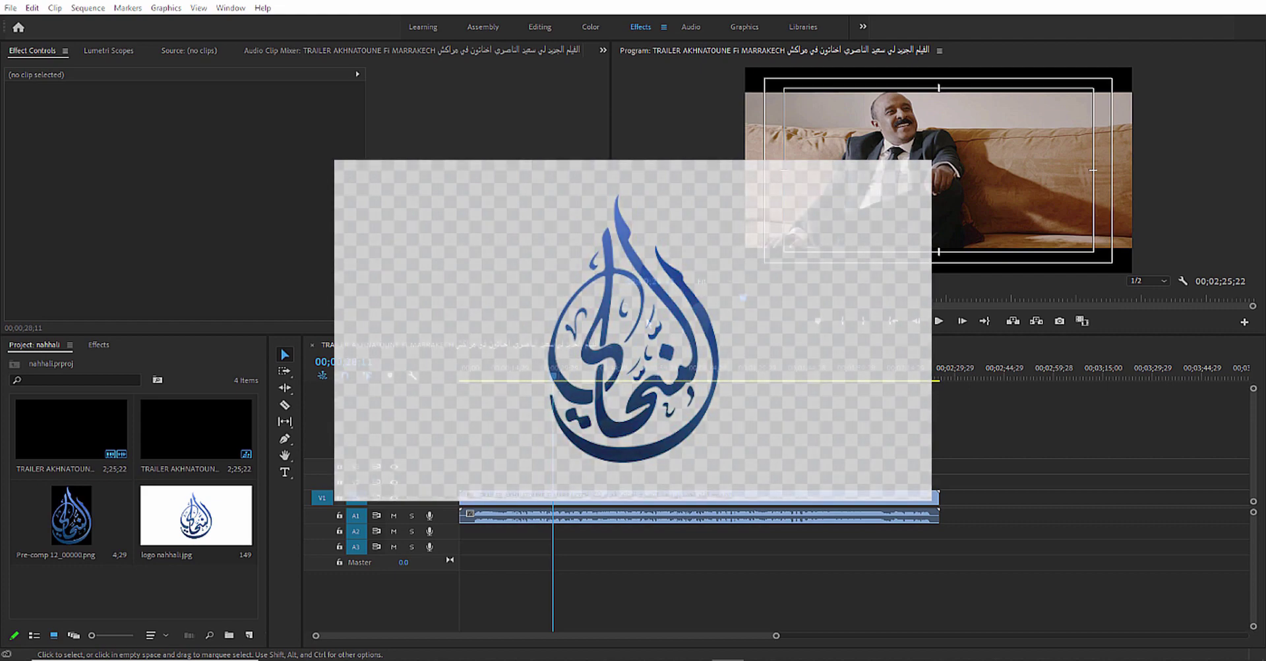
Step: Place logo nahhali.jpg on V2 at the sequence start and stretch it across much of the trailer
left_click(196, 514)
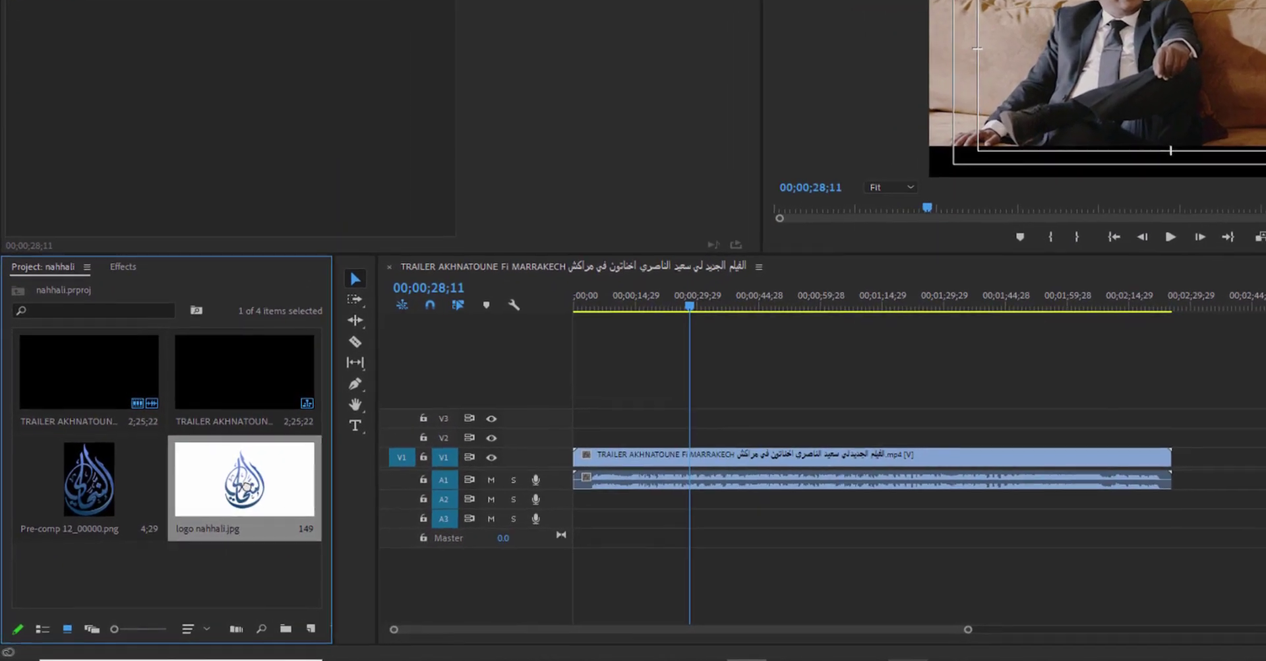
left_click_drag(196, 515, 537, 453)
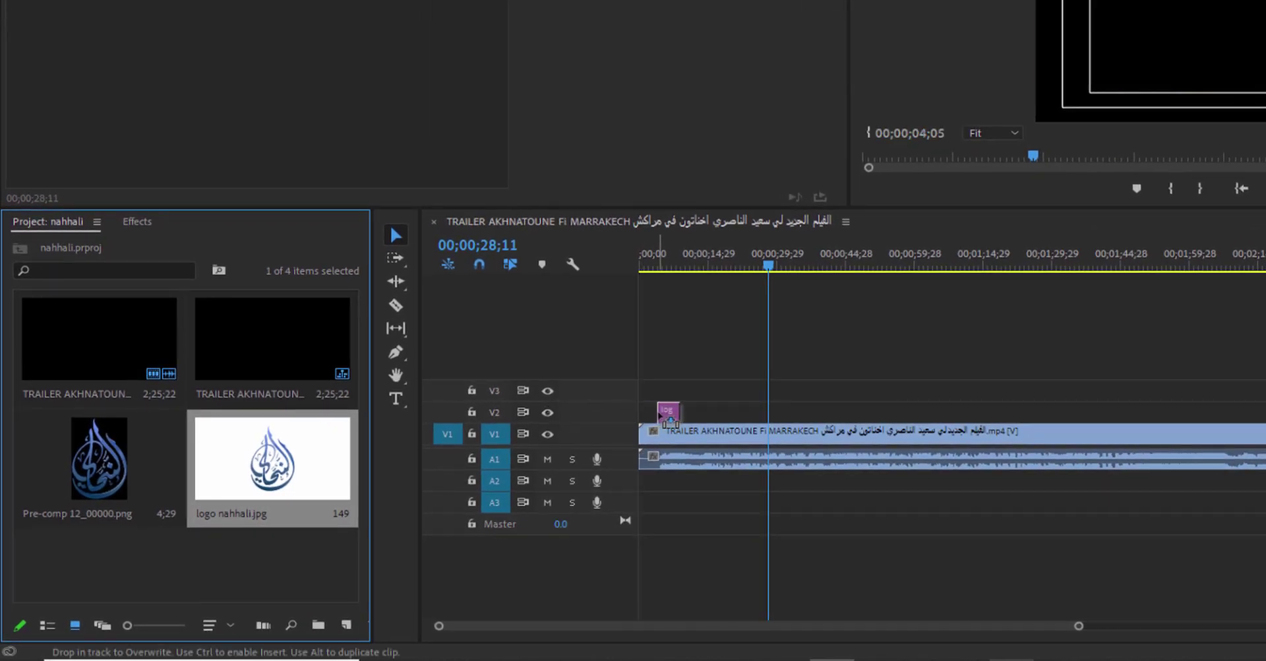
mouse_move(634, 415)
left_mouse_down()
mouse_move(650, 420)
mouse_move(590, 480)
left_mouse_up()
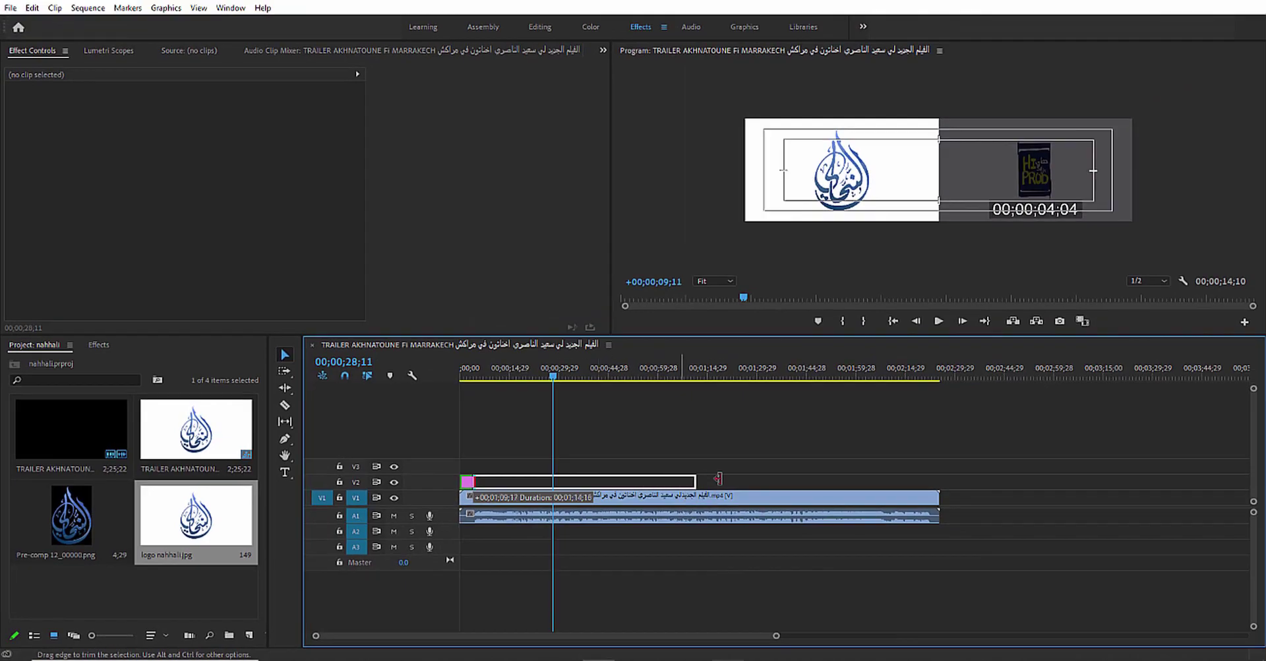
left_click_drag(590, 480, 864, 480)
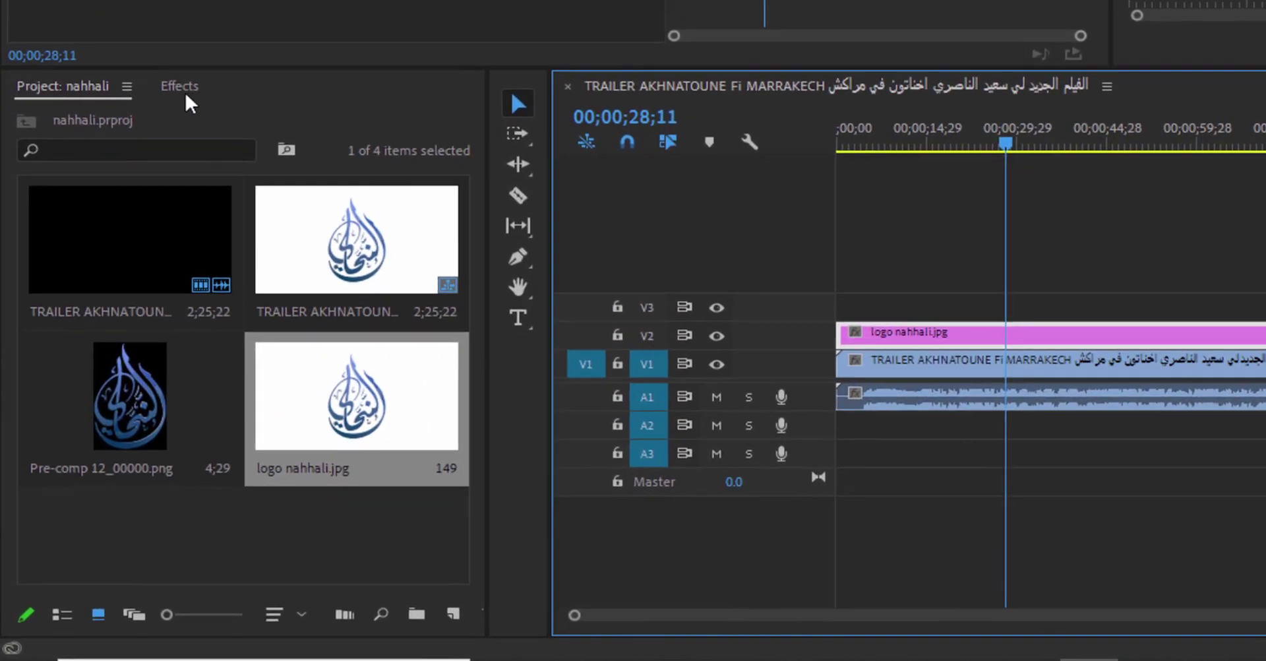
Step: Apply the Color Key effect from Video Effects > Keying to the V2 logo clip
left_click(187, 92)
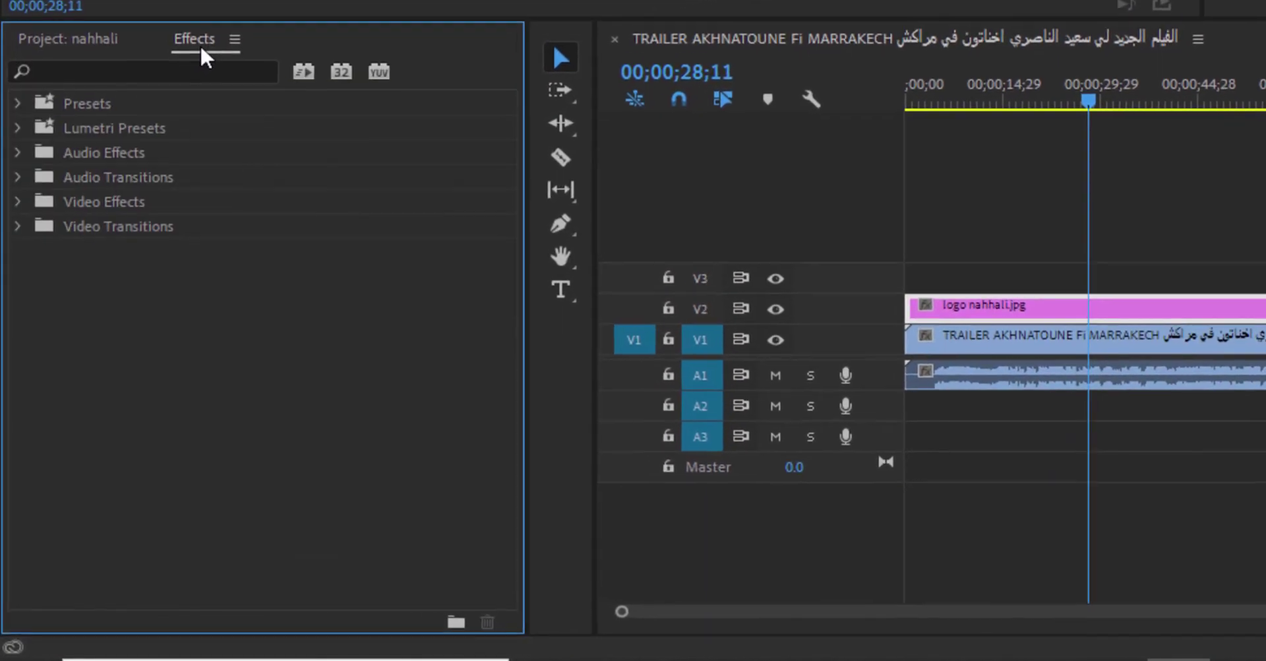
left_click(18, 199)
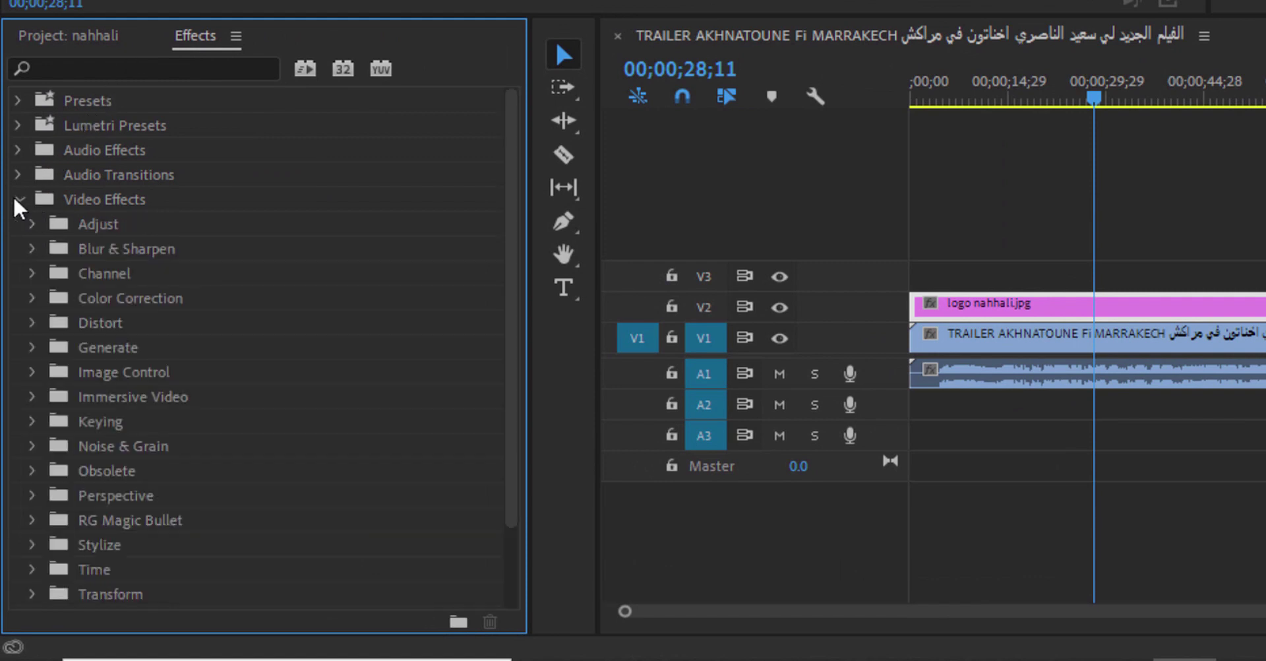
left_click(32, 422)
scroll(164, 478, "down", 1)
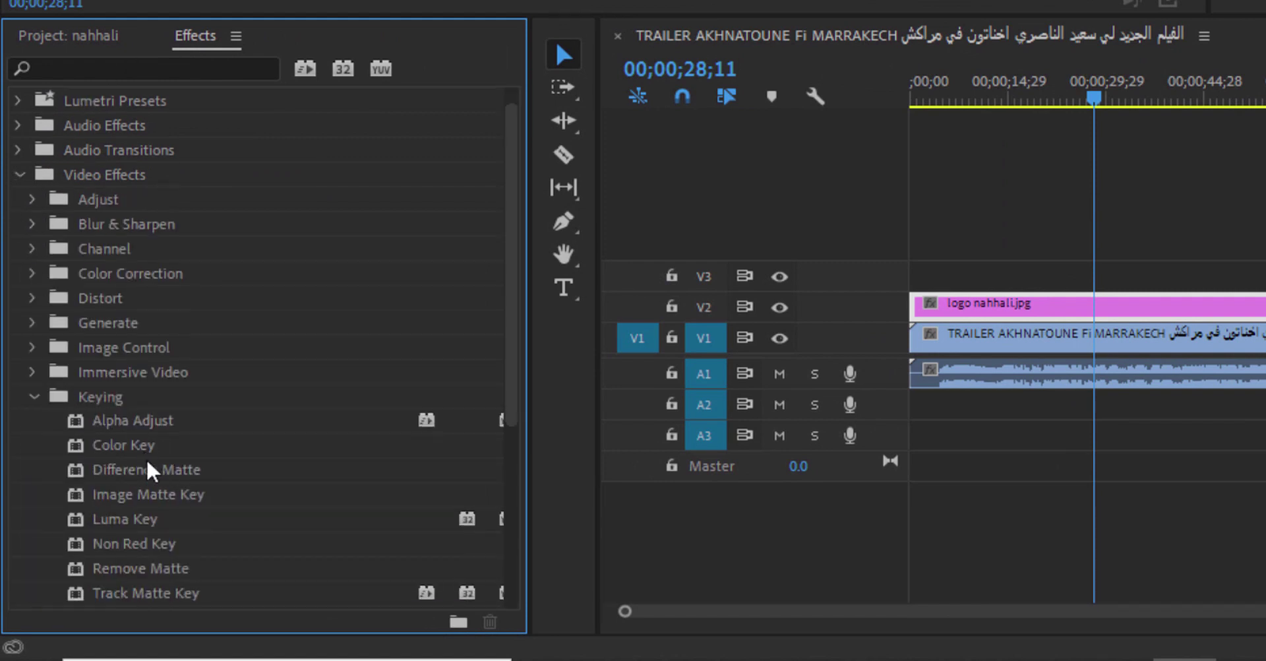
left_click(143, 449)
left_click_drag(143, 450, 1011, 312)
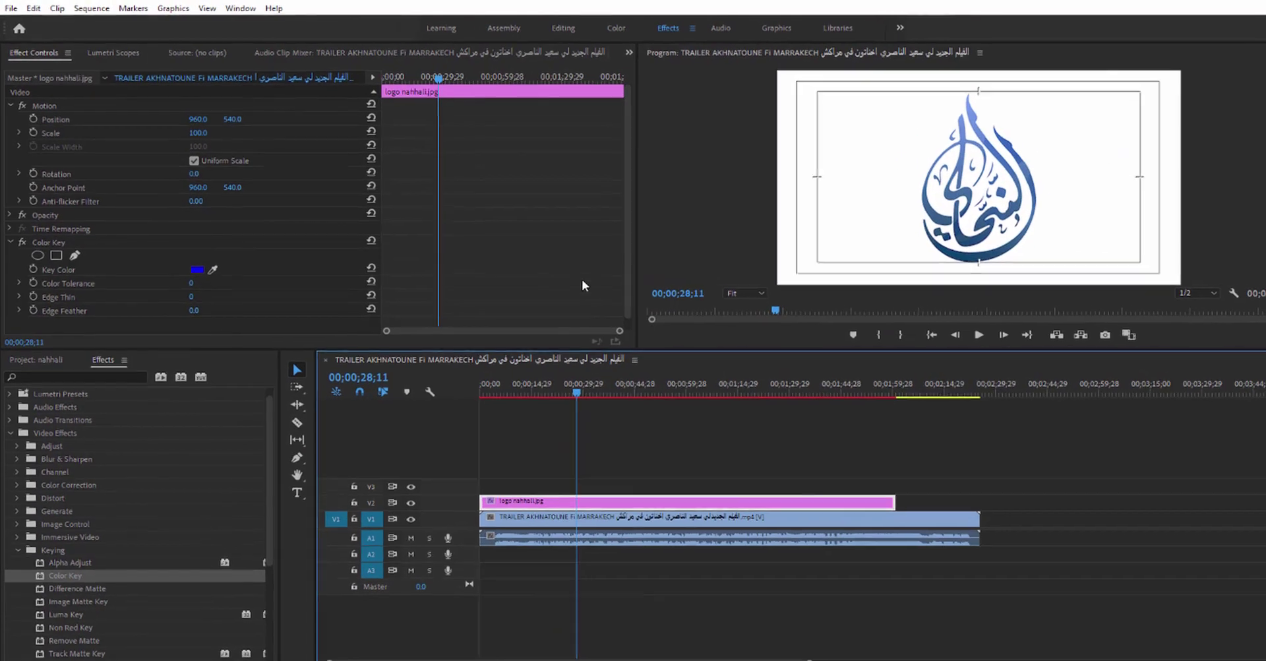
Step: Eyedrop the logo's white background as key colour, then raise Color Tolerance and Edge Feather
left_click(36, 254)
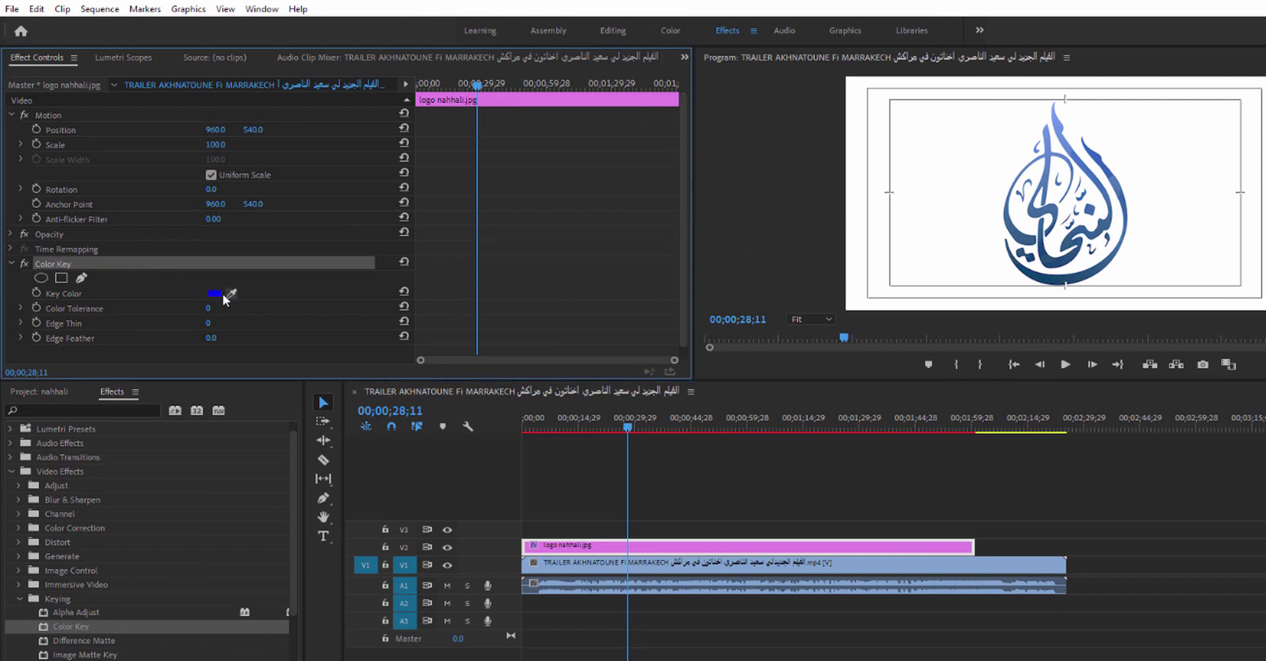
left_click_drag(230, 293, 626, 199)
left_click_drag(626, 199, 939, 170)
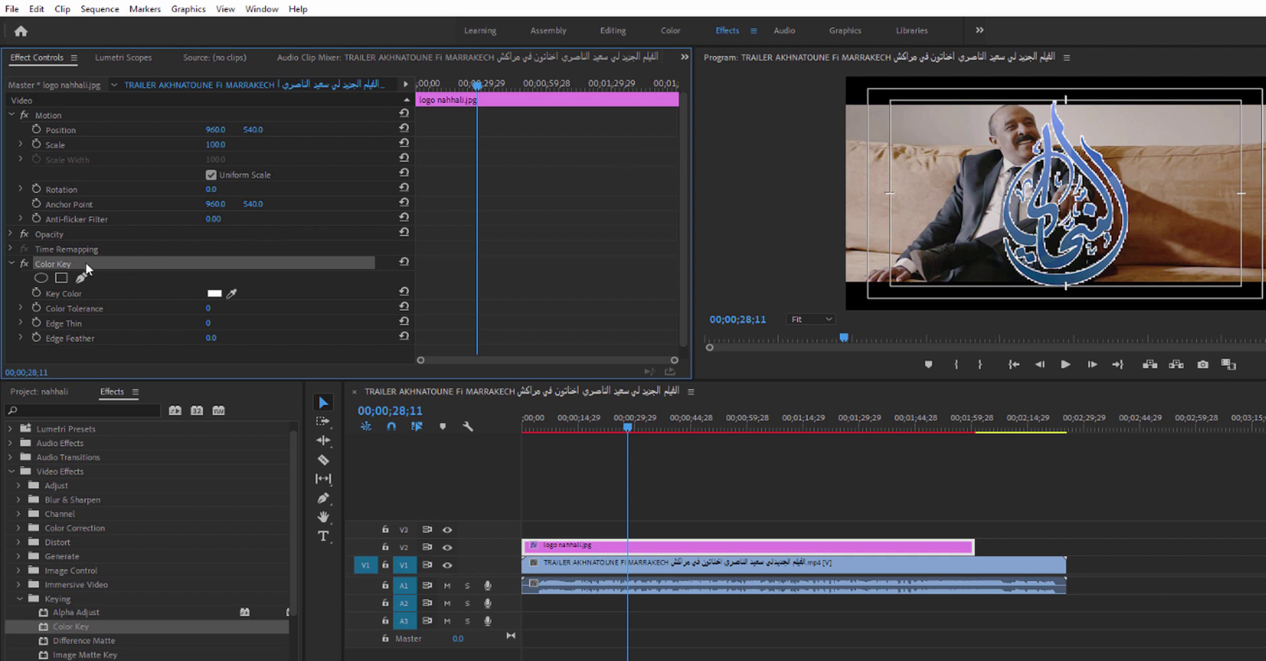
left_click(71, 311)
left_click_drag(208, 308, 228, 308)
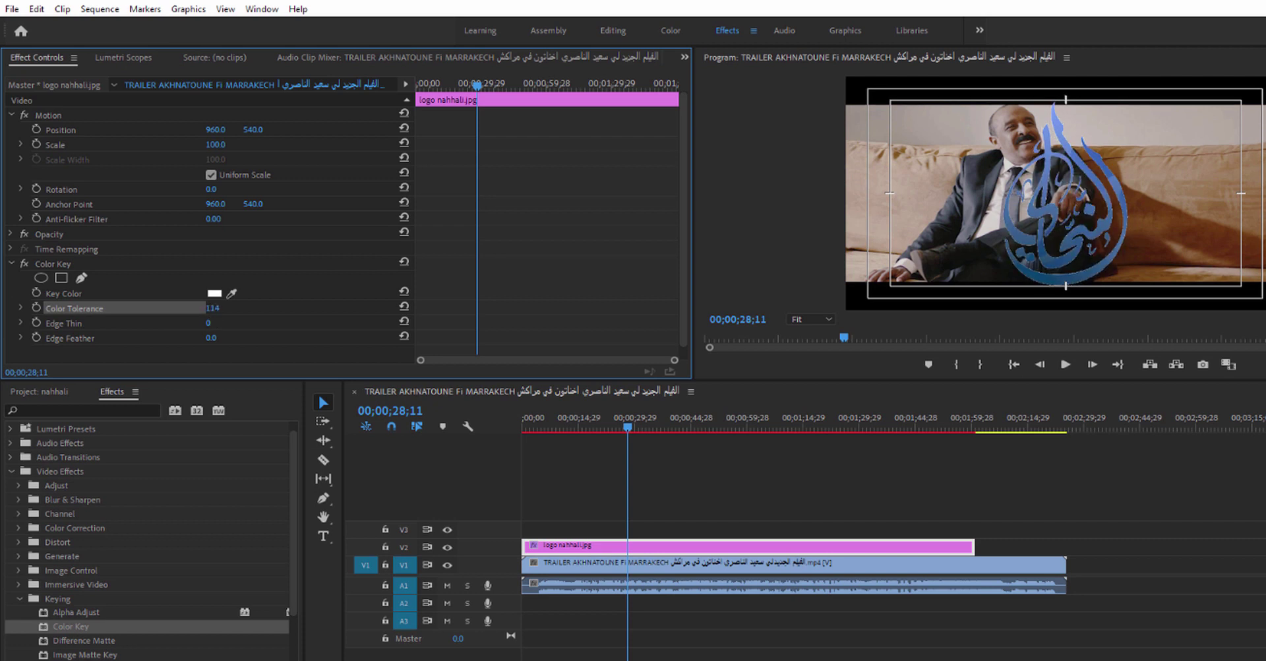
mouse_move(212, 308)
left_mouse_down()
mouse_move(209, 322)
mouse_move(198, 314)
left_mouse_up()
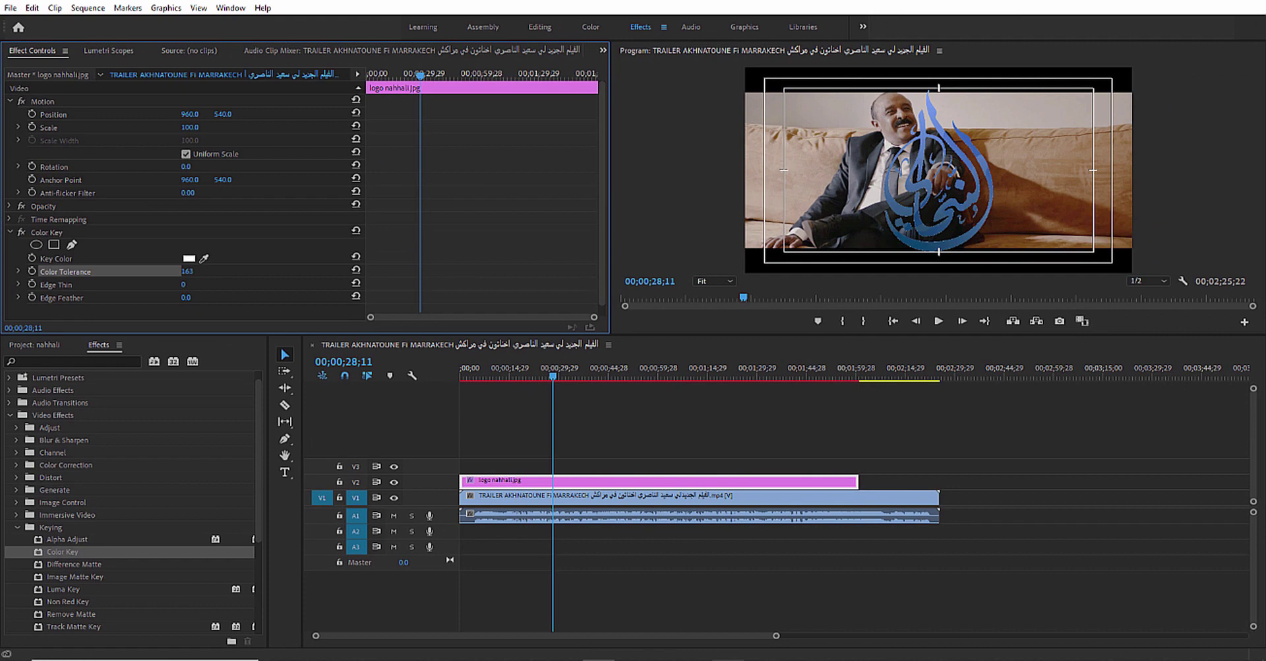
left_click_drag(185, 297, 192, 298)
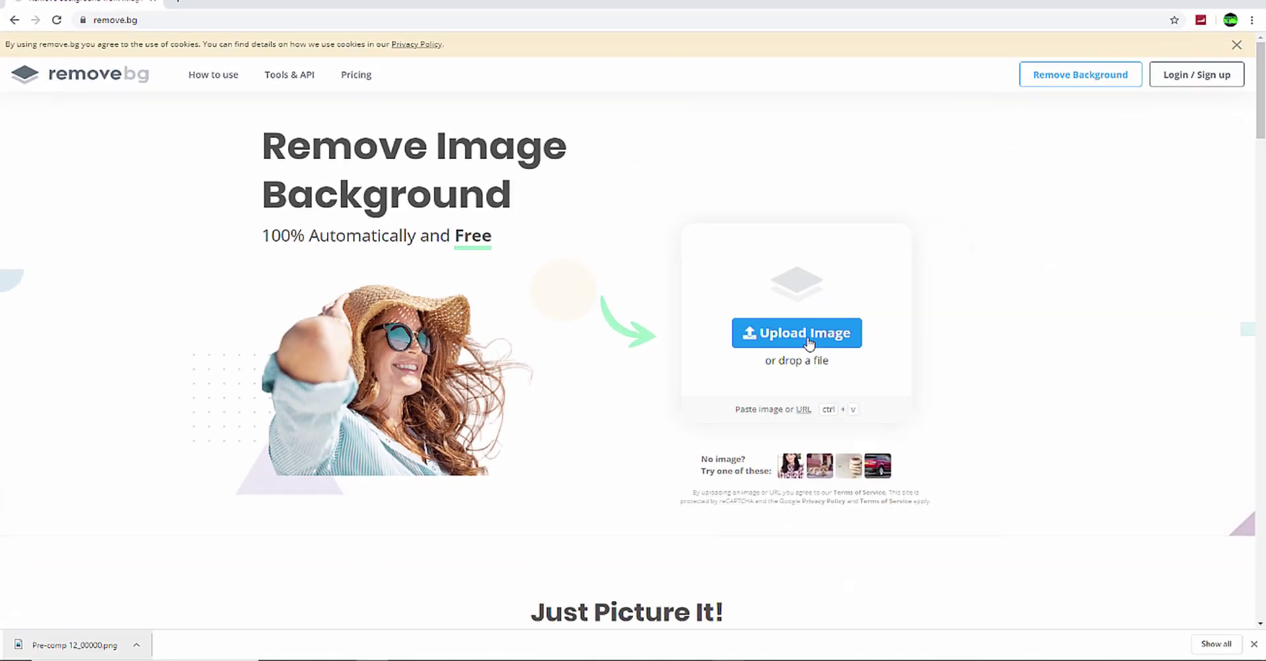
Step: Upload logo nahhali.jpg to remove.bg and download the background-free result as Full Image
left_click(809, 343)
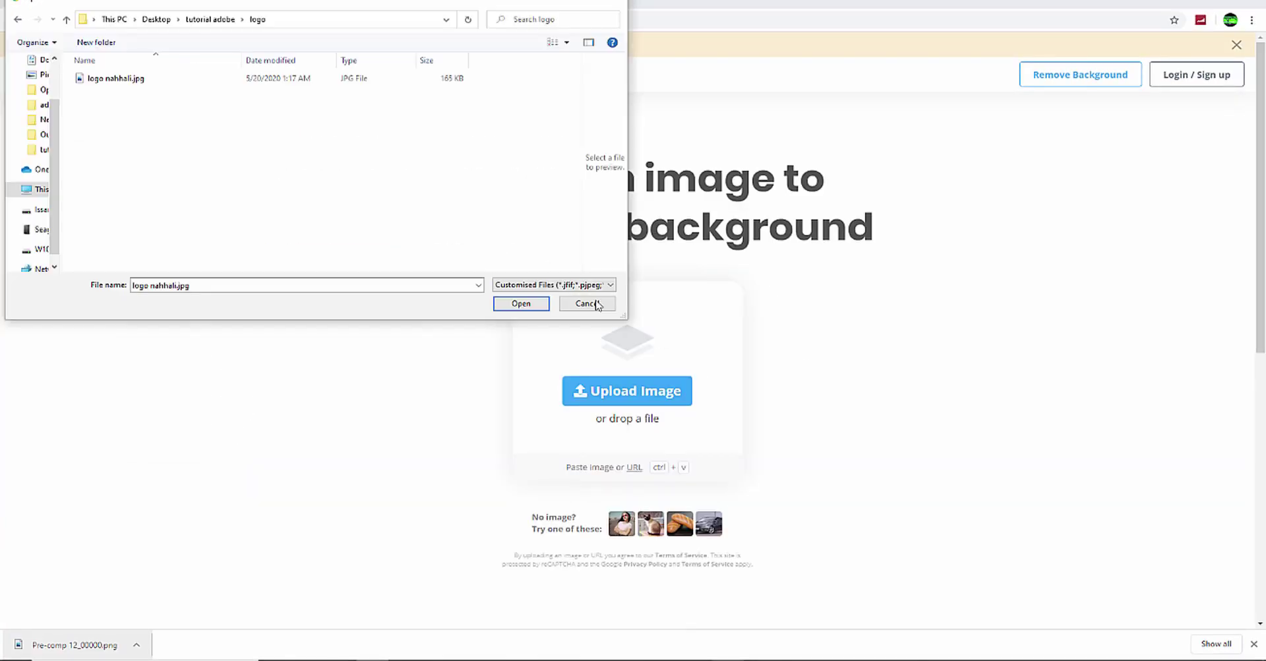
double_click(135, 80)
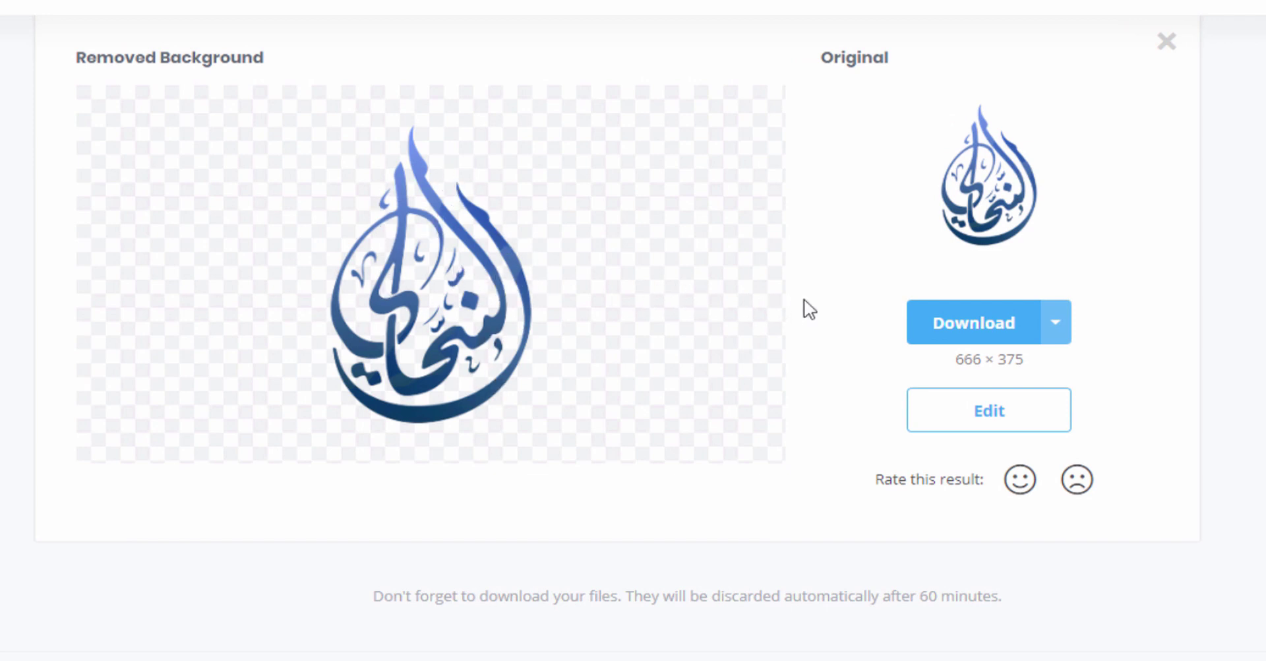
left_click(991, 332)
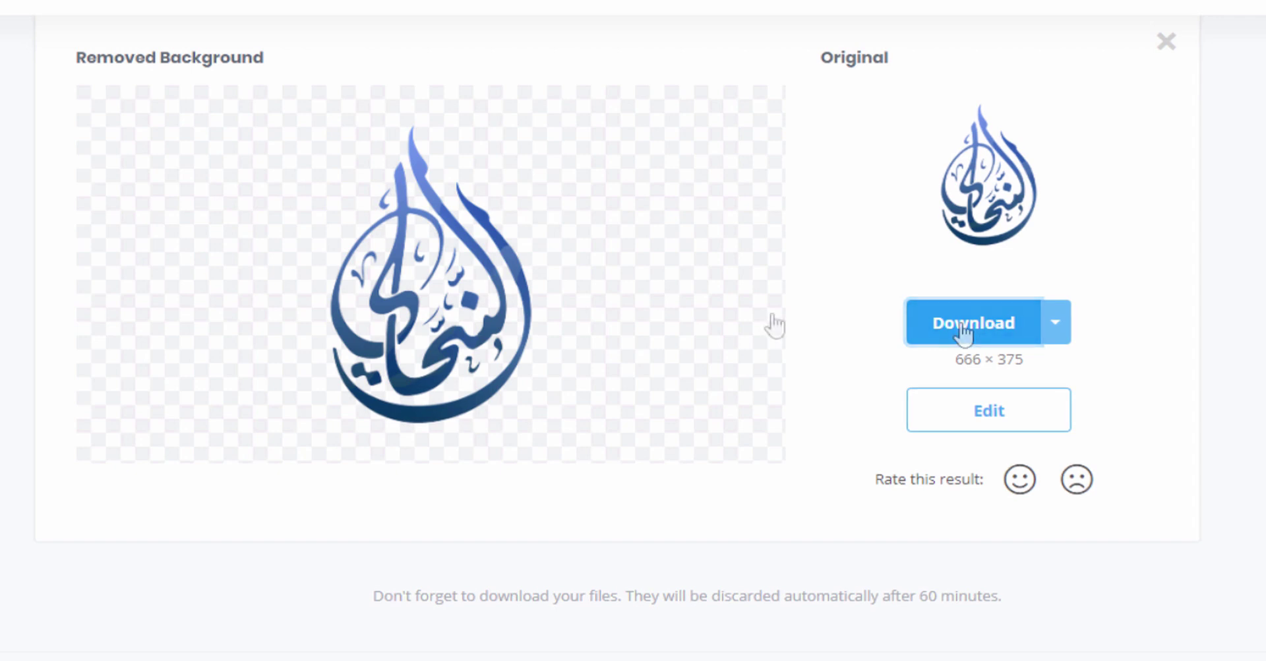
left_click_drag(959, 362, 1031, 370)
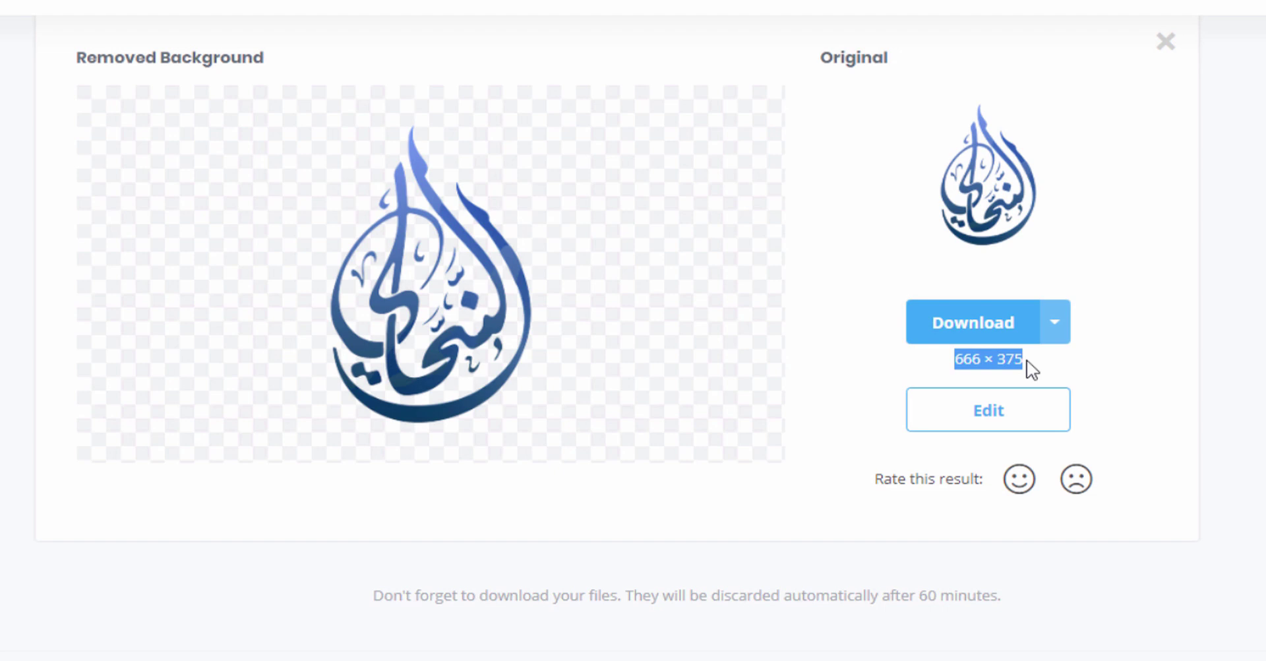
left_click(1053, 333)
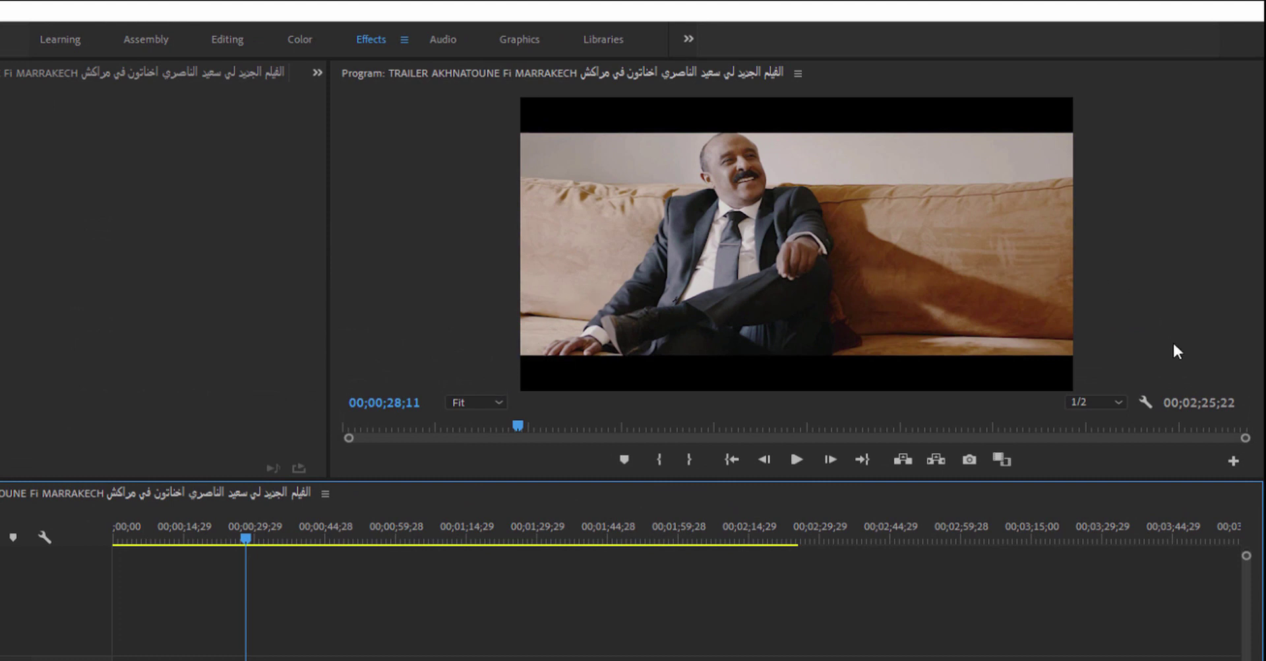
Step: Turn on Safe Margins from the Program Monitor settings menu
left_click(1146, 402)
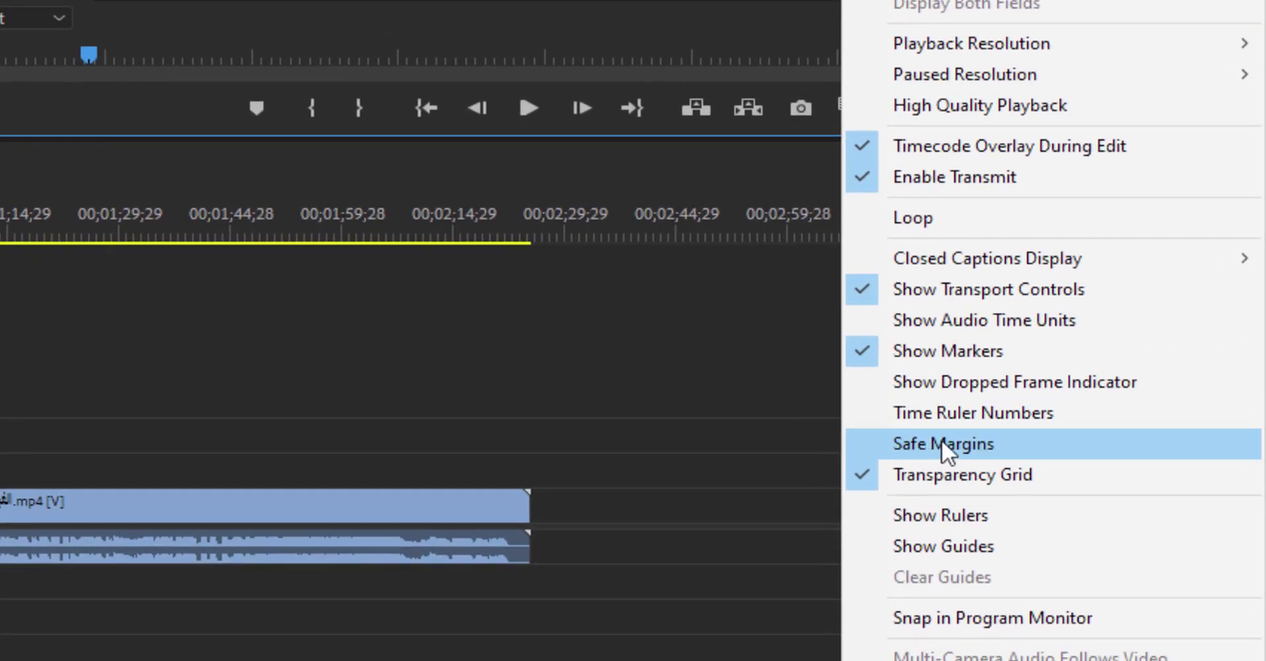
left_click(957, 455)
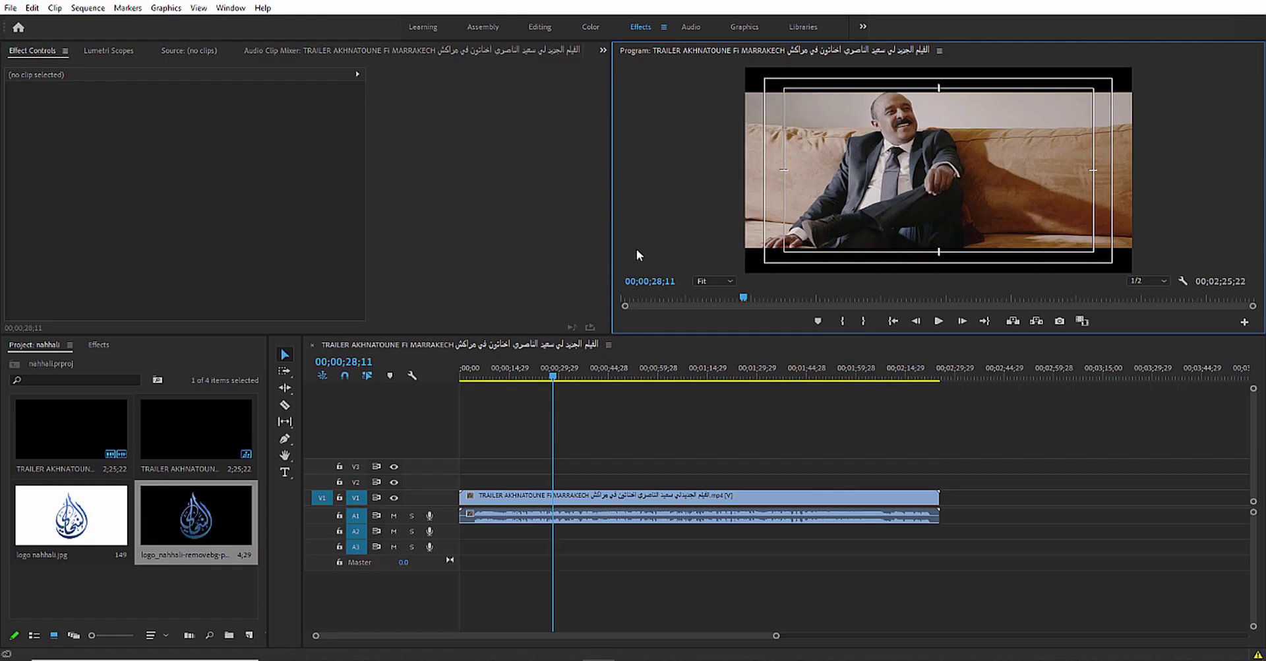
Step: Place the background-free logo PNG on V2 and set its Scale to 62
left_click_drag(207, 519, 560, 485)
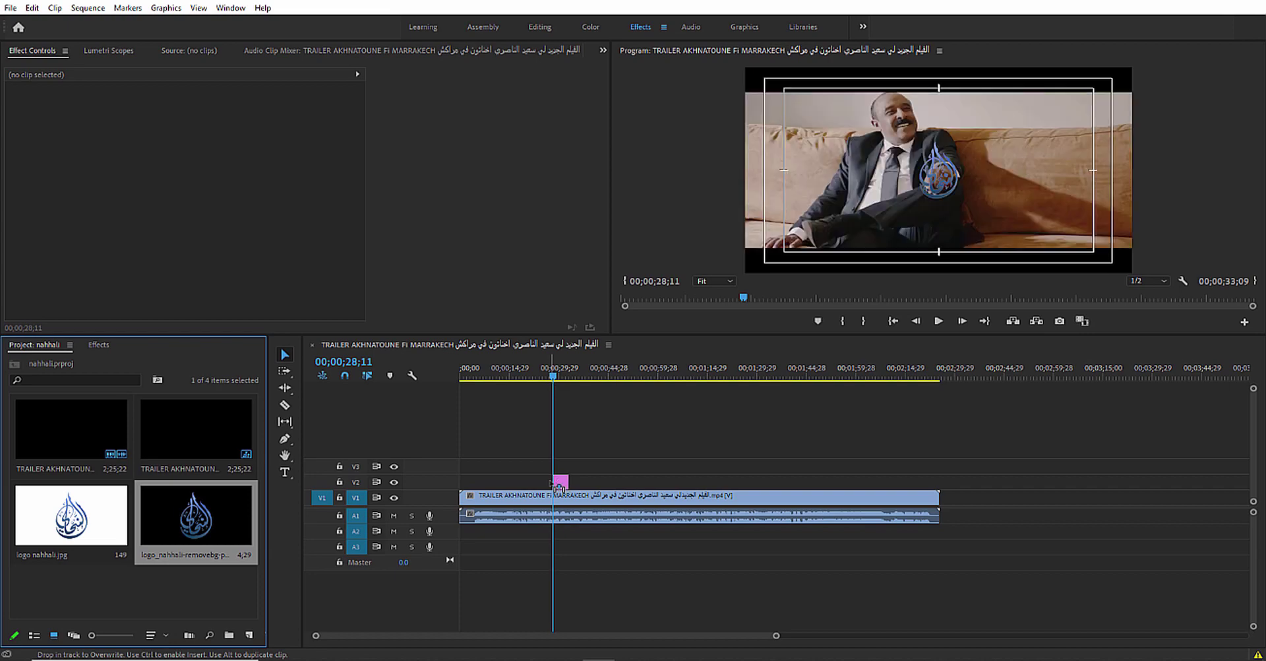
left_click(563, 483)
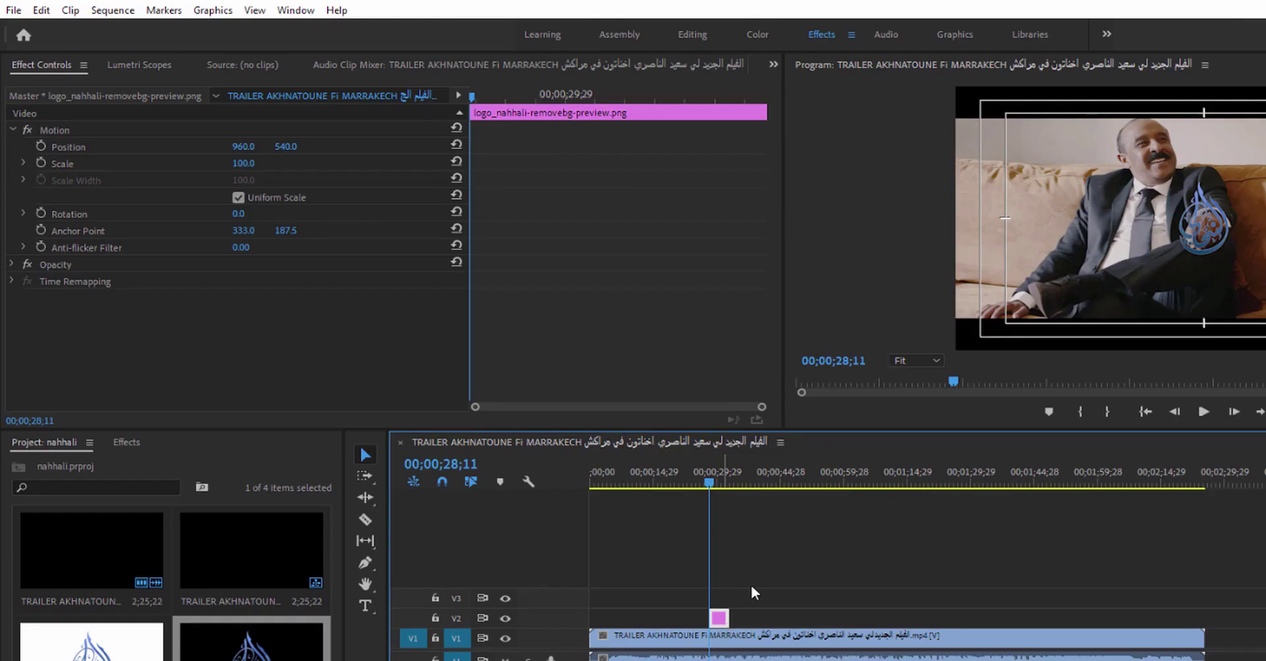
left_click(28, 63)
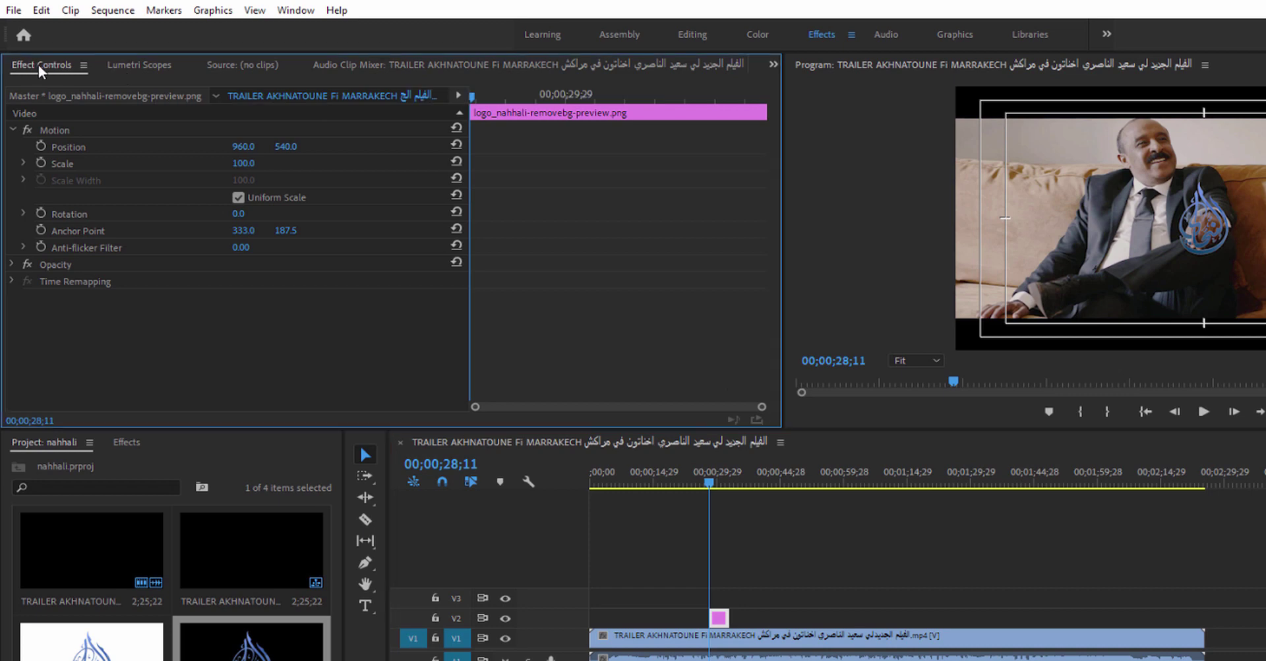
left_click(63, 129)
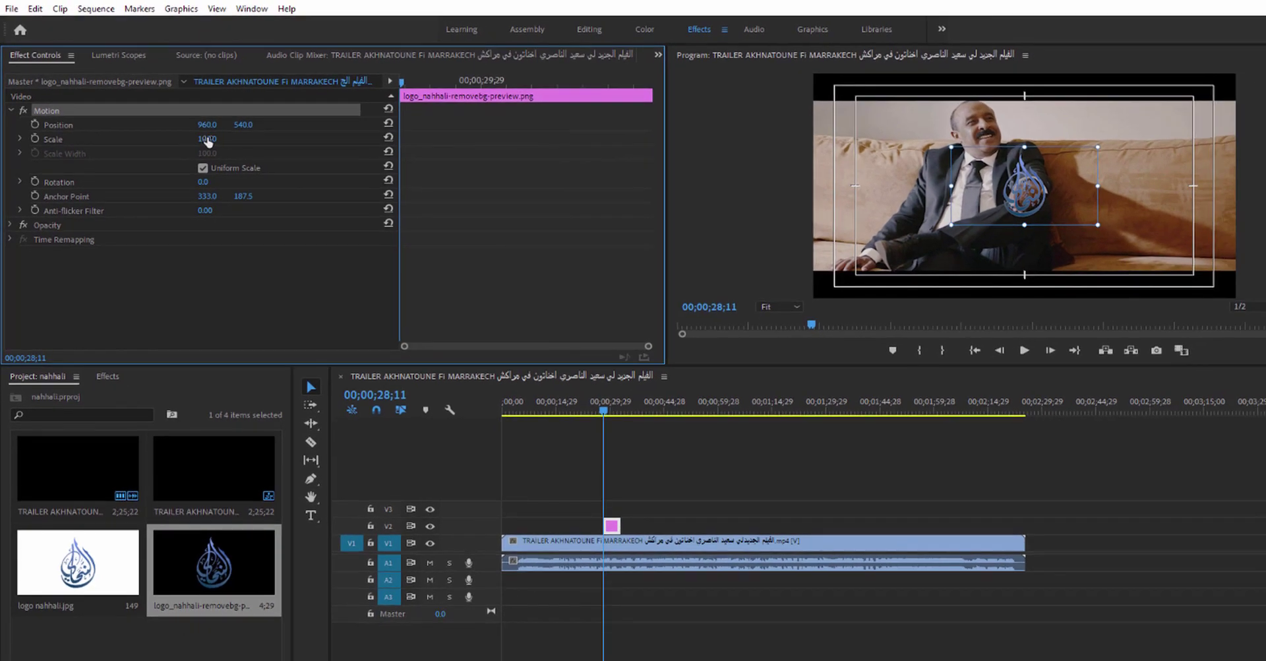
mouse_move(207, 139)
left_mouse_down()
mouse_move(297, 139)
mouse_move(182, 138)
left_mouse_up()
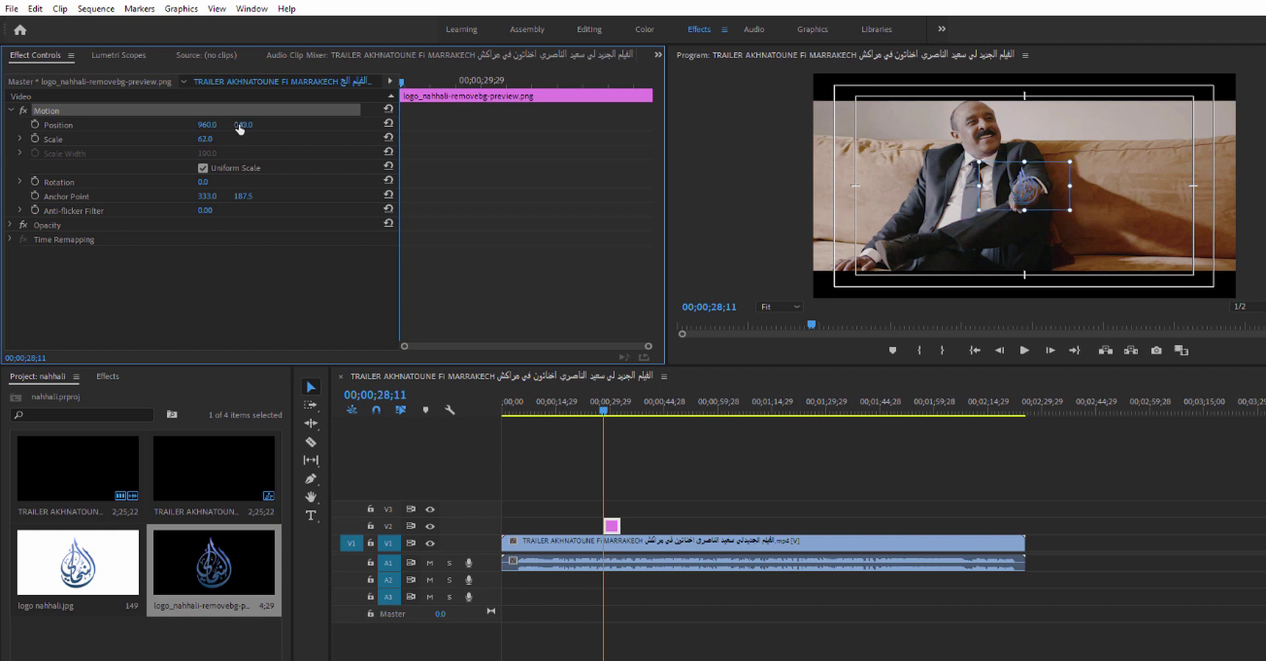
Step: Set the logo's Position to 1751, 924, in the bottom-right corner
left_click(68, 125)
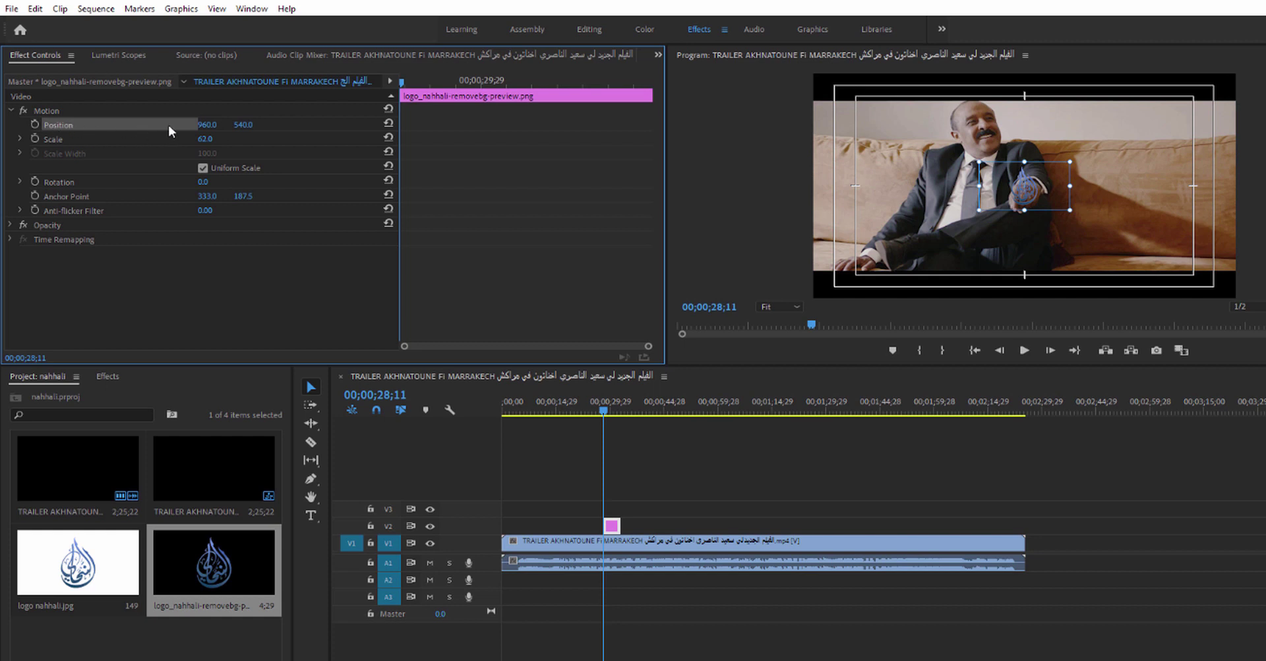
mouse_move(238, 125)
left_mouse_down()
mouse_move(270, 125)
mouse_move(209, 128)
mouse_move(383, 125)
left_mouse_up()
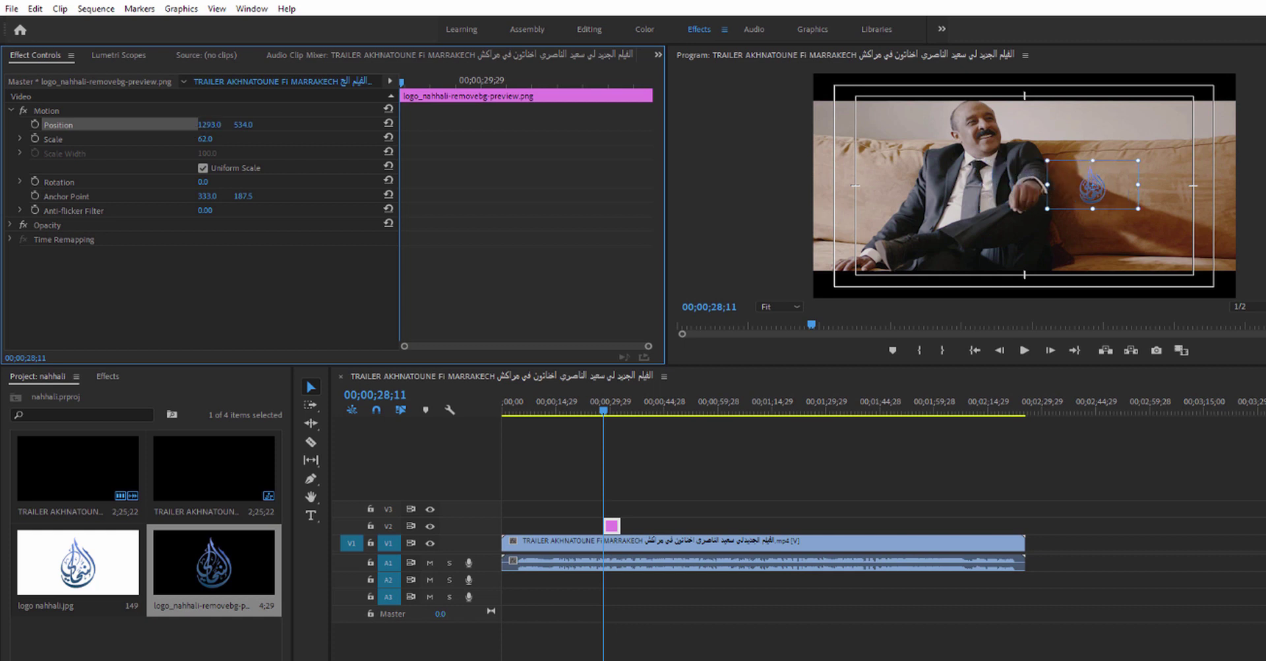
left_click_drag(208, 125, 26, 125)
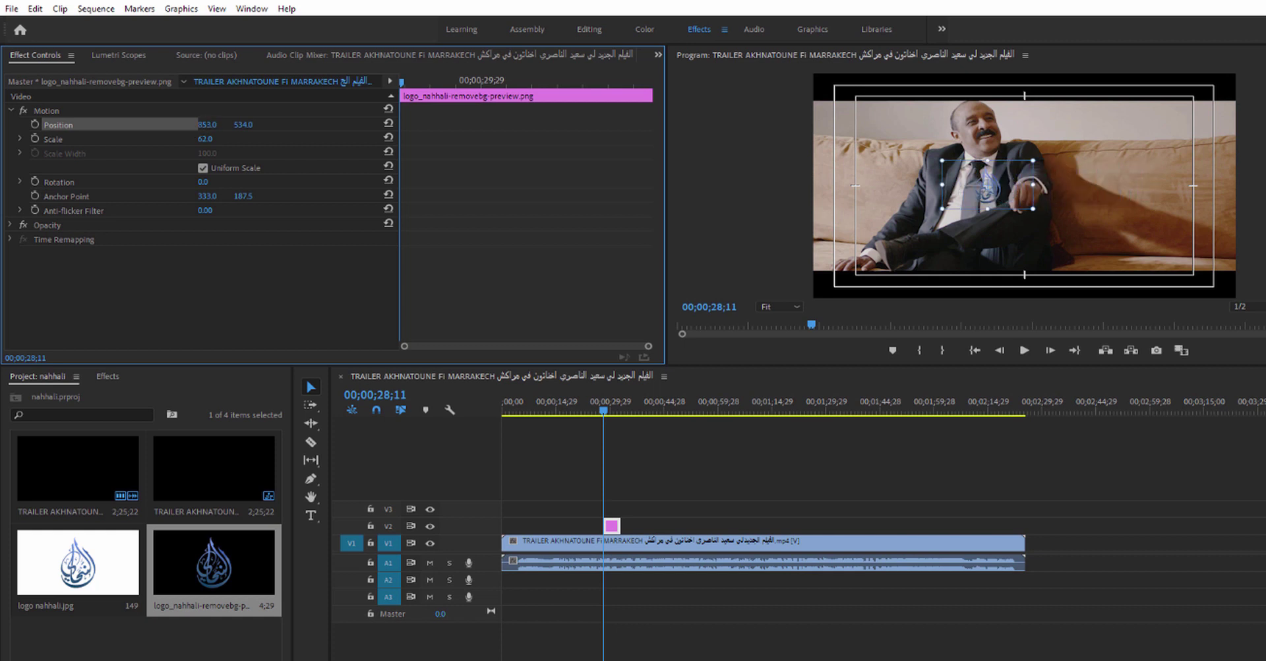
left_click_drag(244, 125, 344, 125)
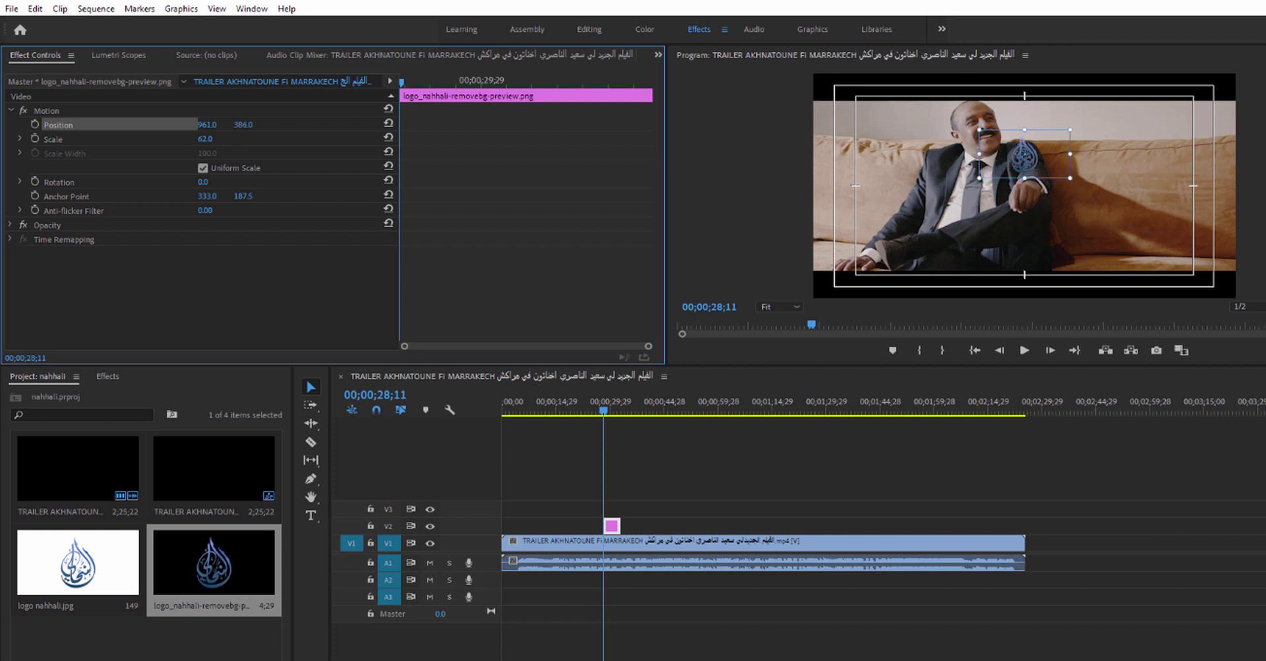
left_click_drag(243, 125, 400, 124)
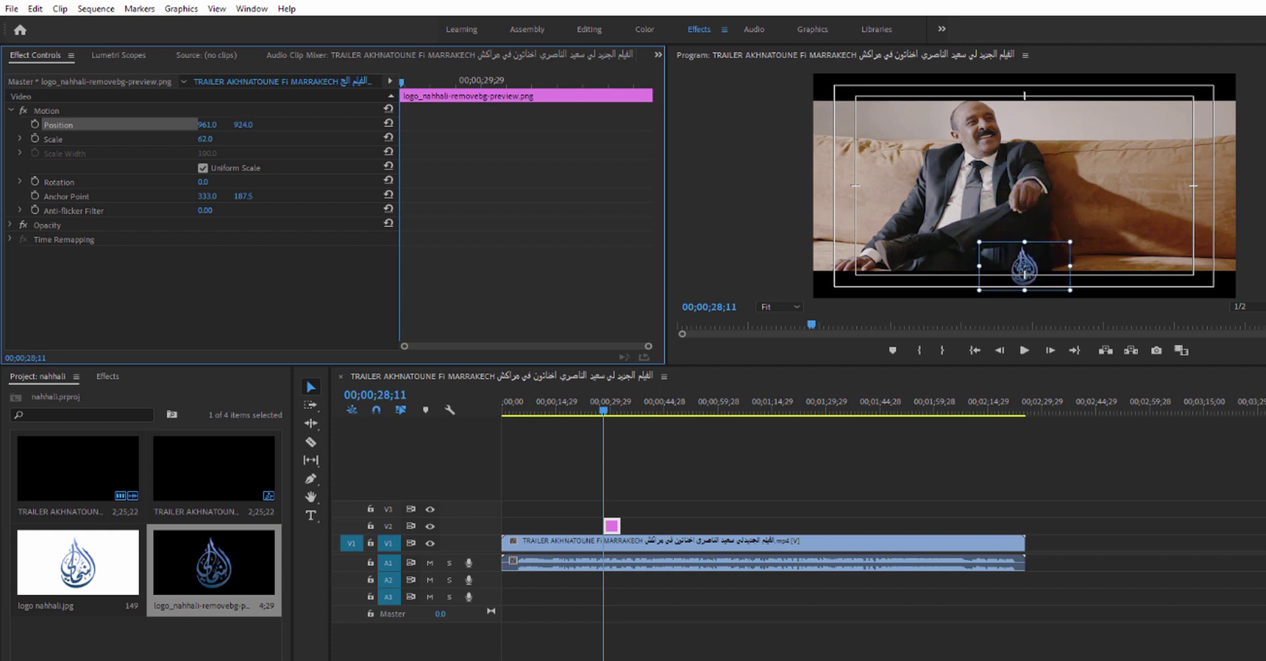
left_click_drag(207, 124, 705, 124)
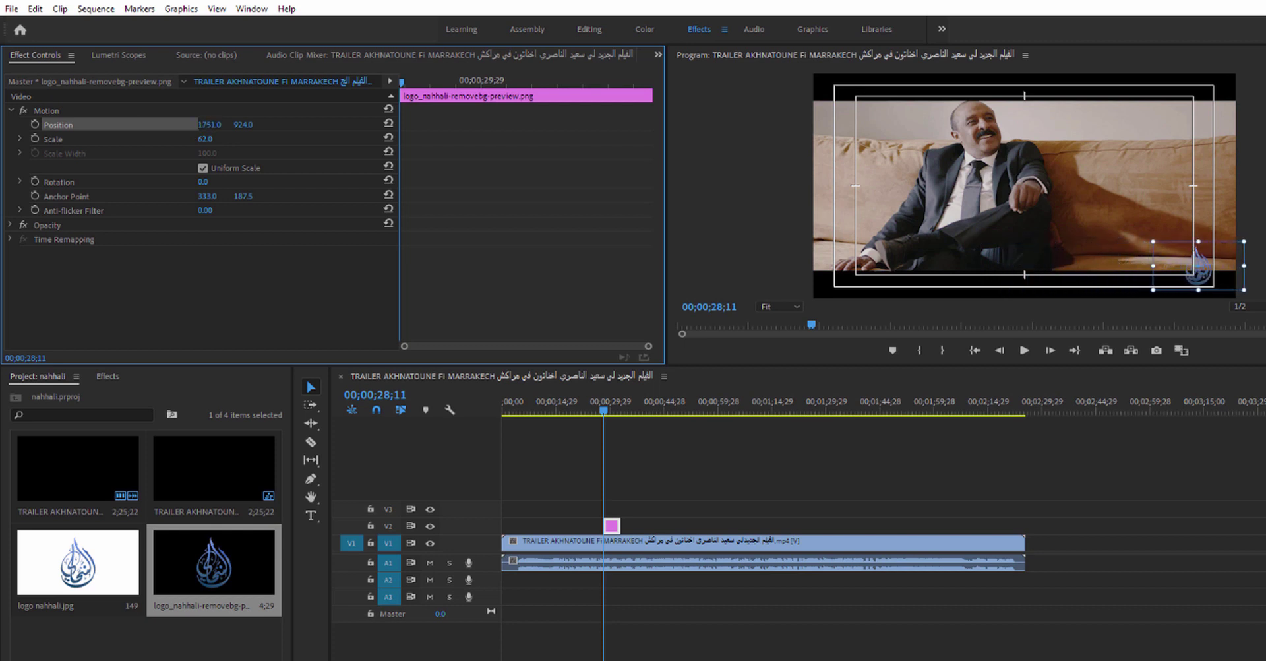
left_click(80, 112)
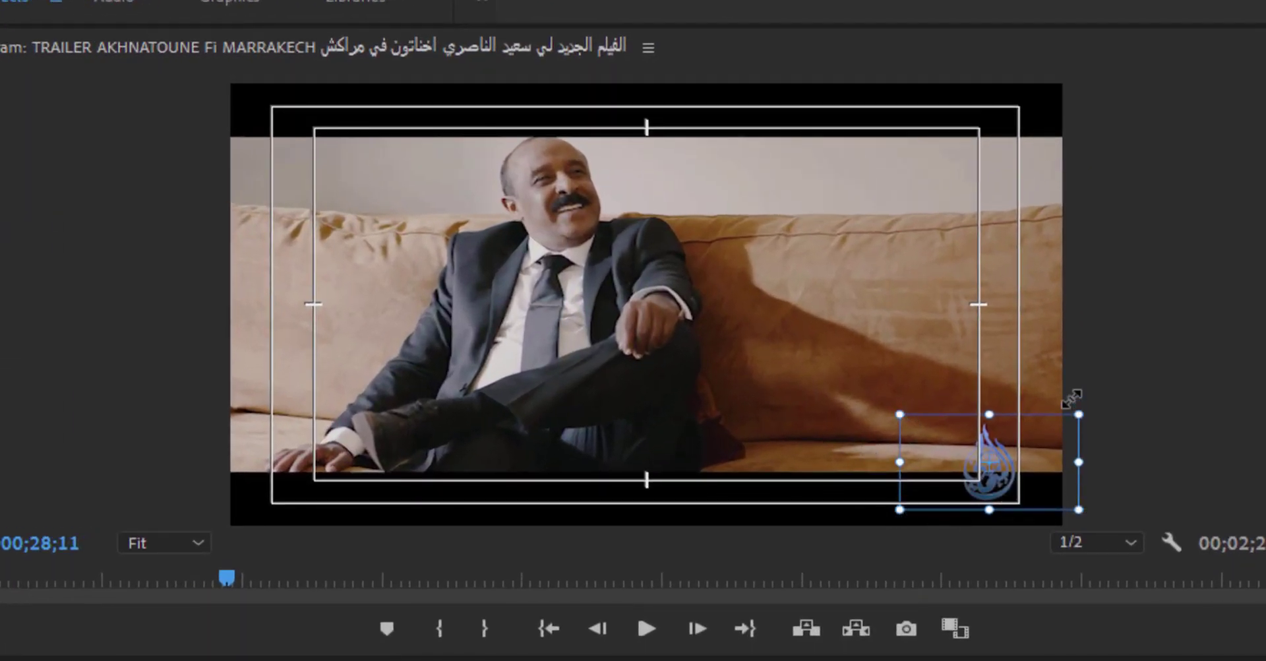
Step: Resize the logo by its corner handle and drag it up onto the sofa back, right of the man
left_click(1000, 462)
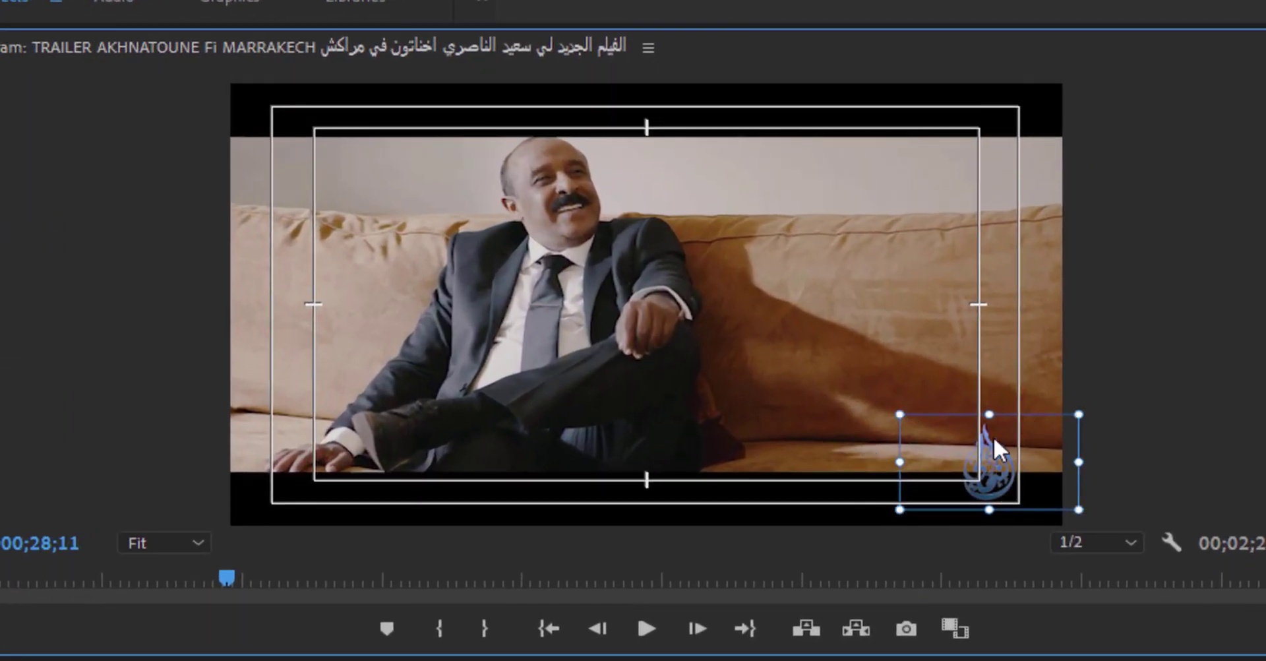
left_click_drag(994, 446, 993, 445)
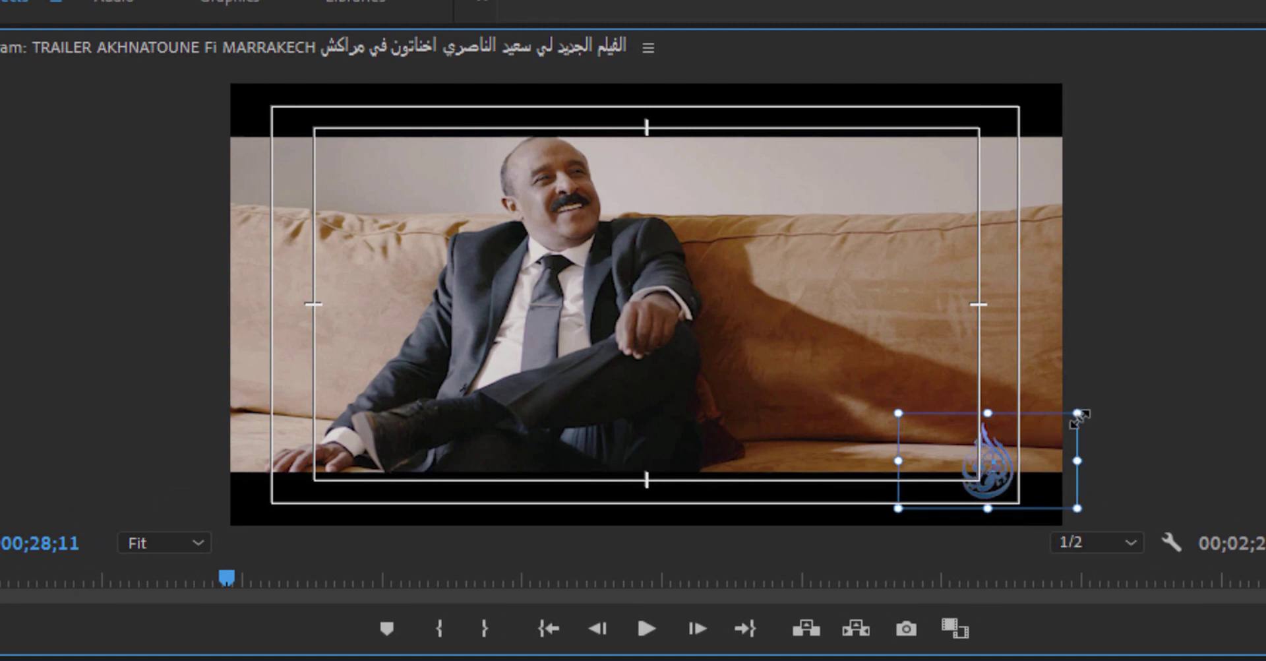
mouse_move(1077, 414)
left_mouse_down()
mouse_move(1088, 400)
mouse_move(1048, 420)
mouse_move(498, 396)
left_mouse_up()
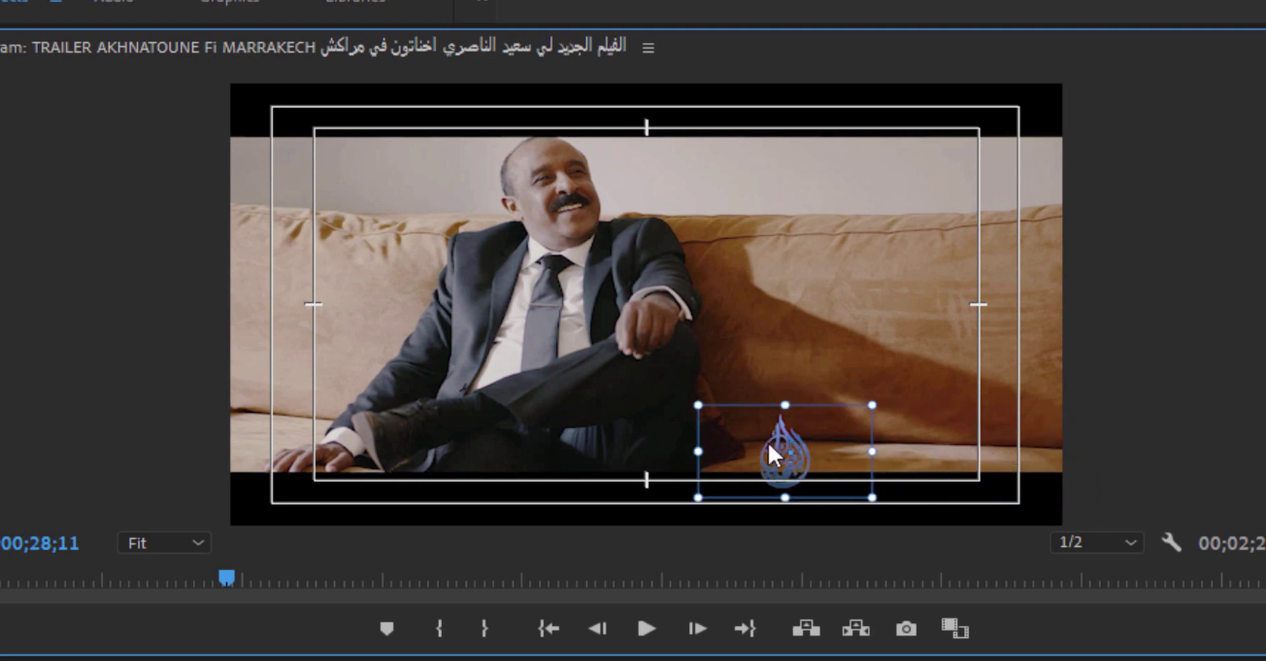
left_click_drag(591, 363, 1029, 455)
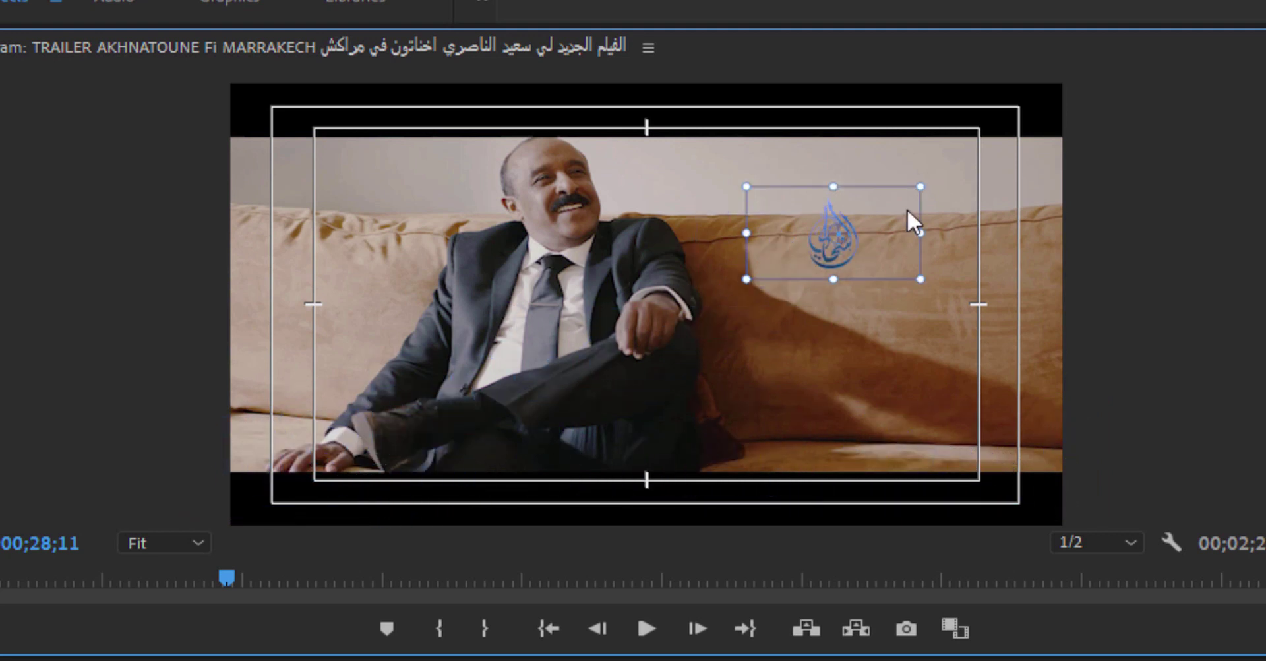